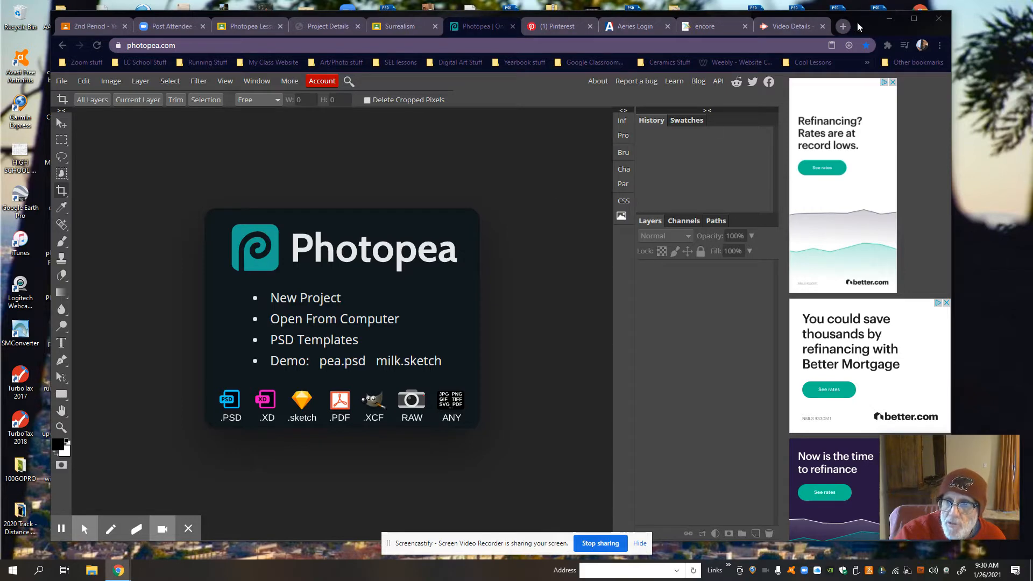
Start a new project and name it "Academic Spread".
drag(865, 29, 864, 29)
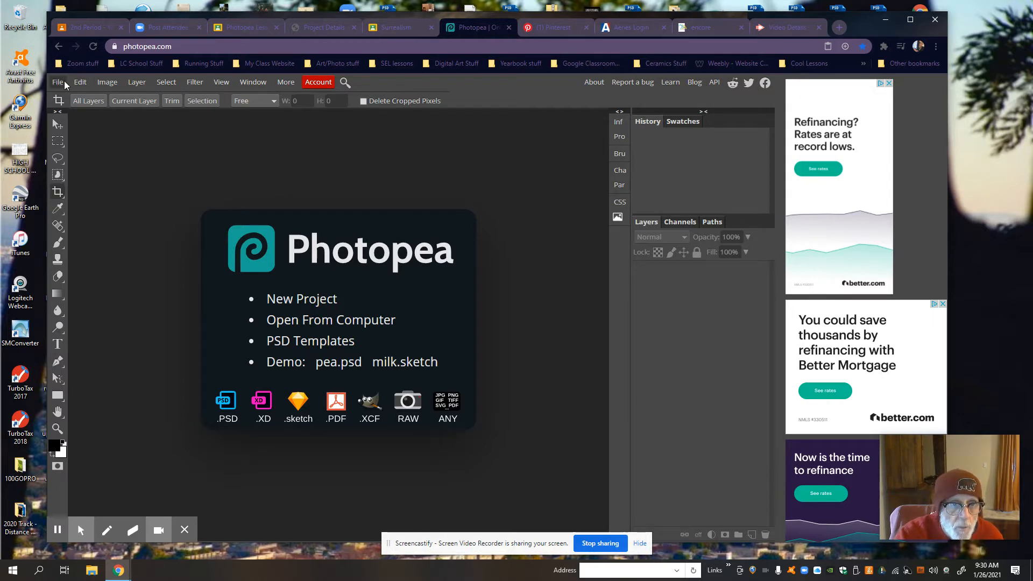
click(315, 299)
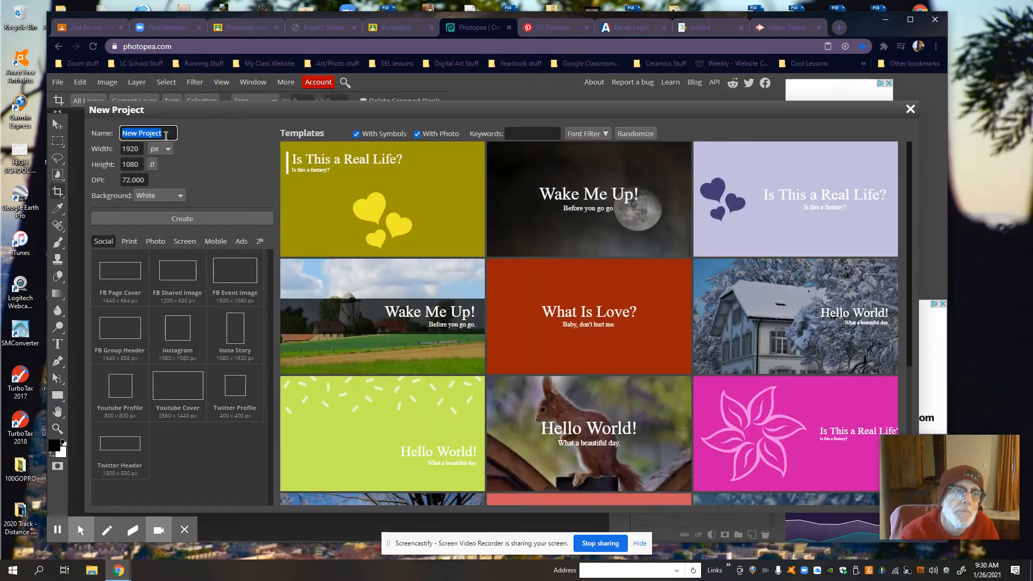
text(Academic Page)
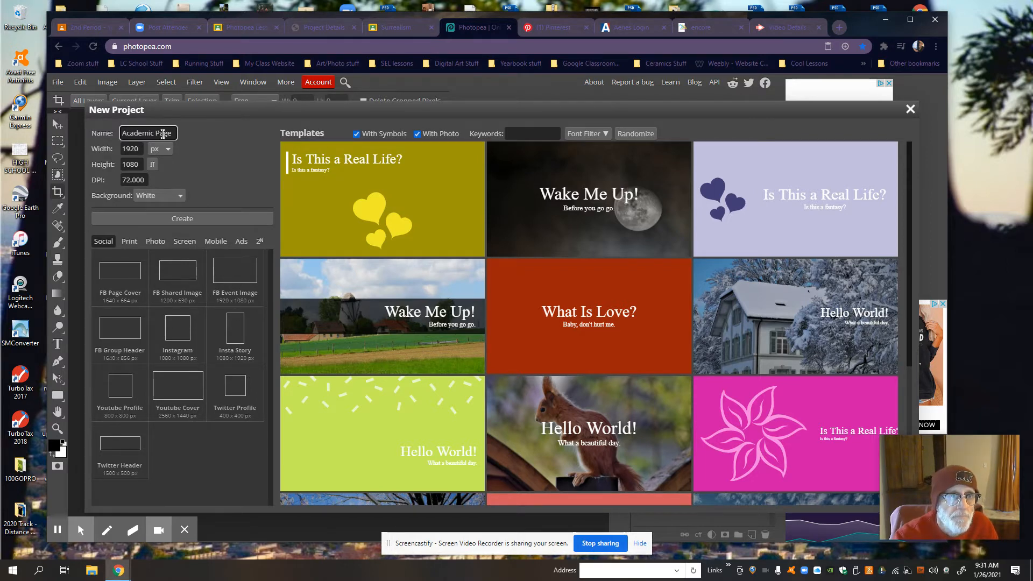
double_click(163, 134)
text(Spread)
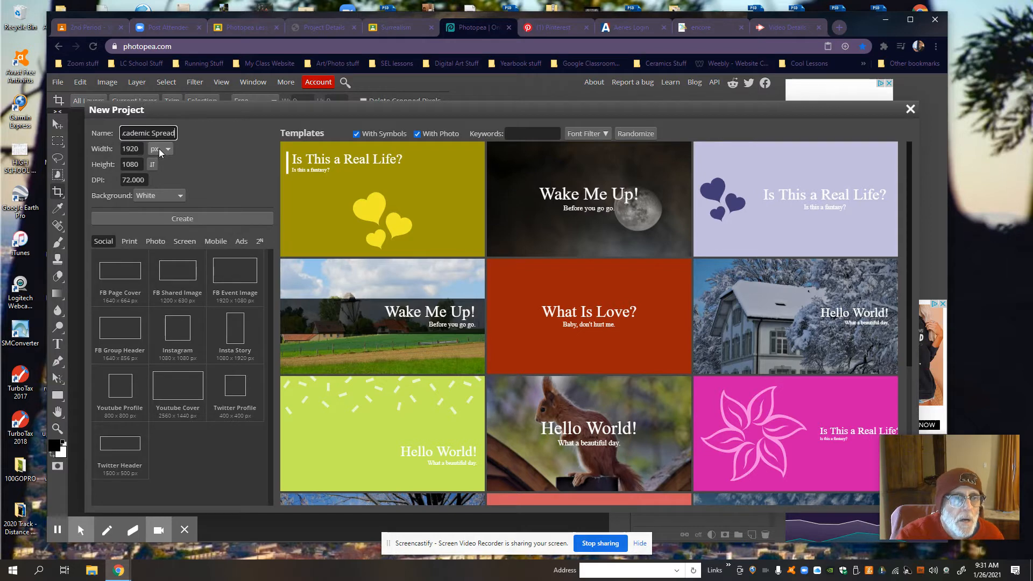
Switch the project units to inches and set the size to 17 wide by 11 high.
click(160, 149)
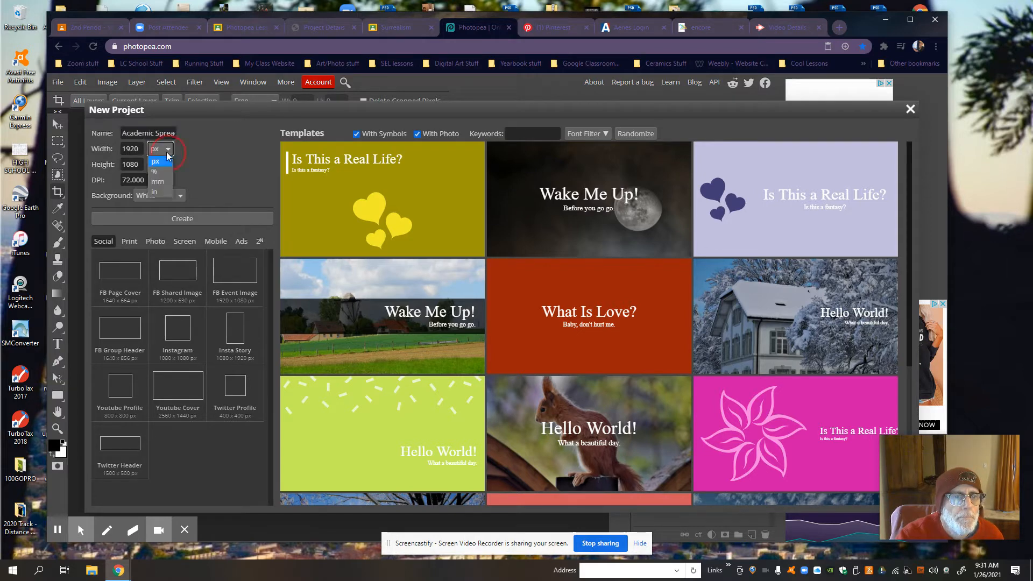
click(160, 192)
click(108, 154)
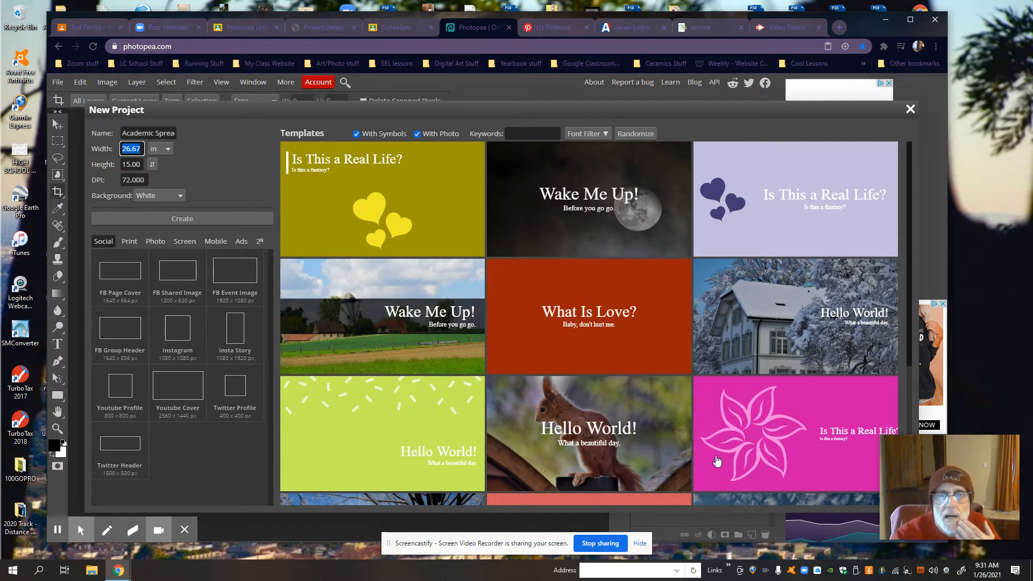
text(17)
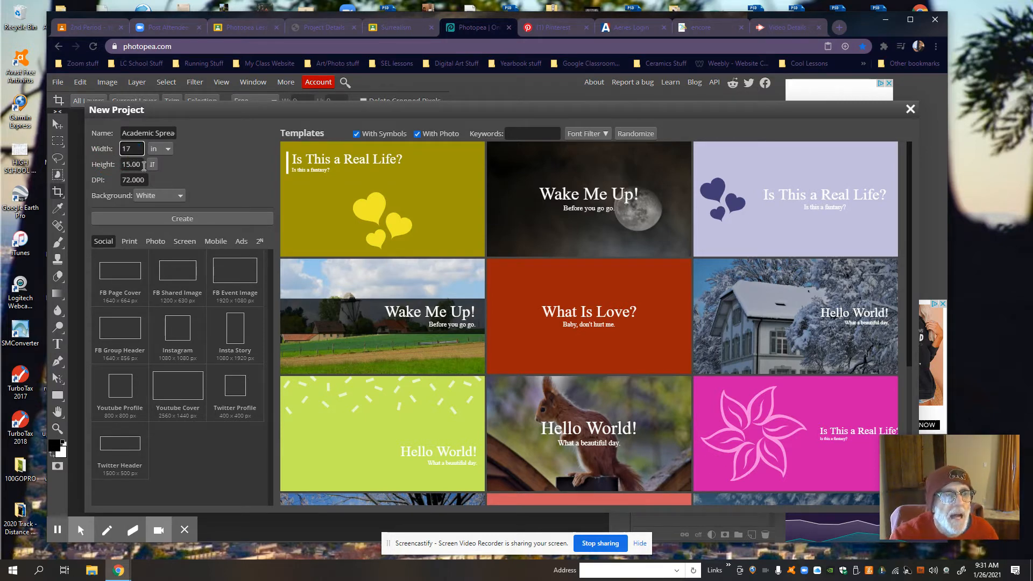
click(121, 165)
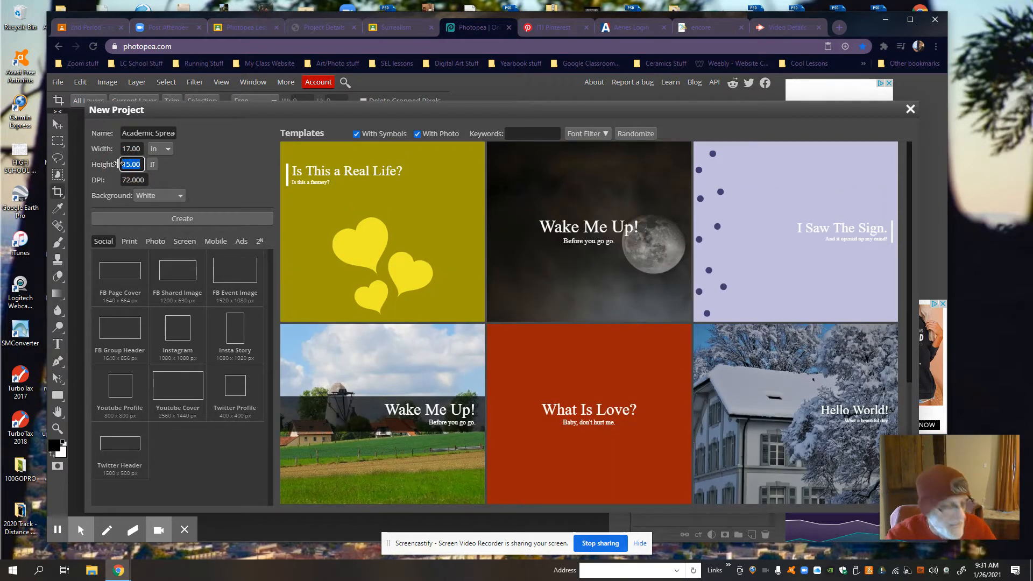
text(11)
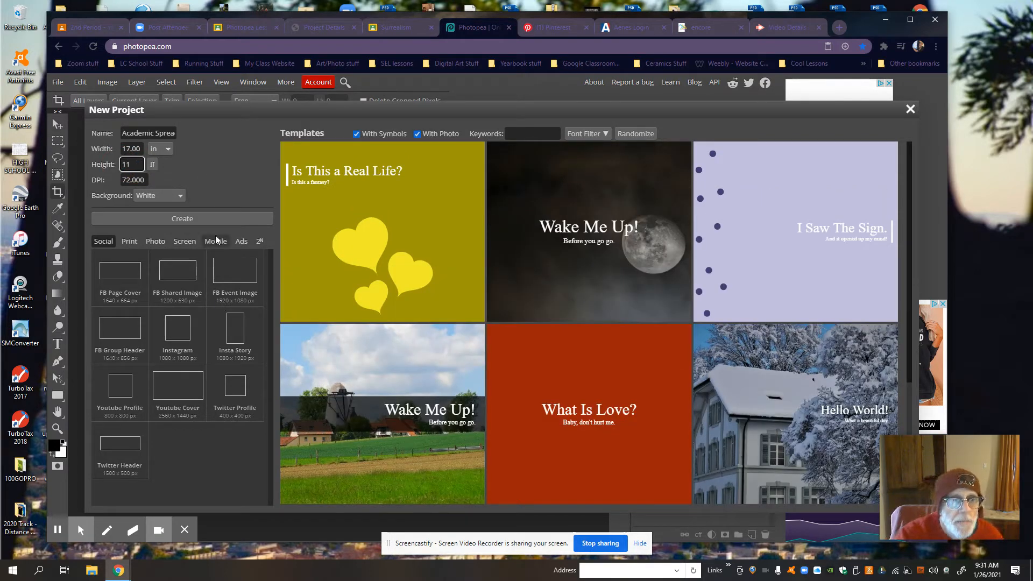
key(Tab)
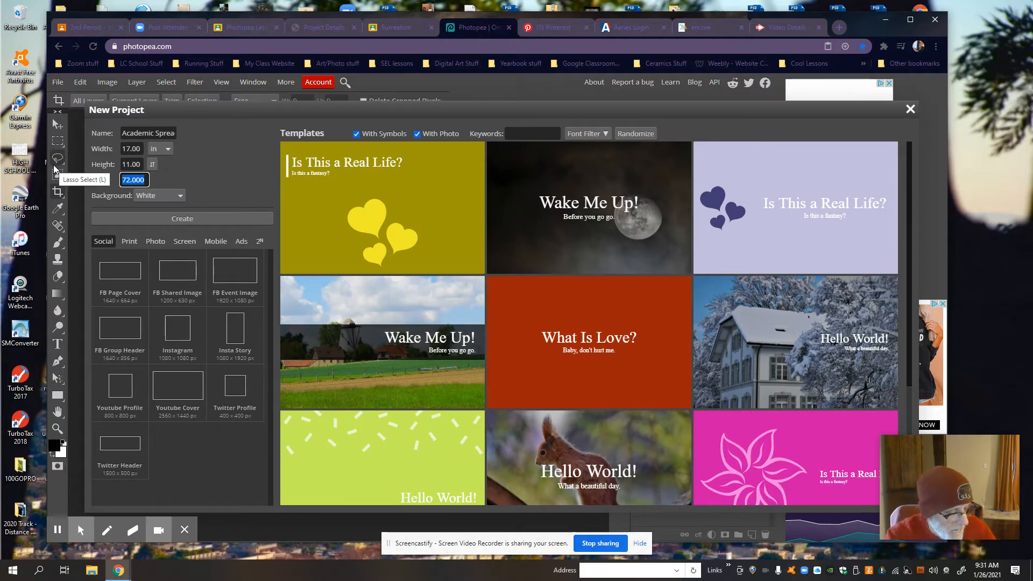
Set the resolution to 300 DPI and create the project with a white background.
text(300)
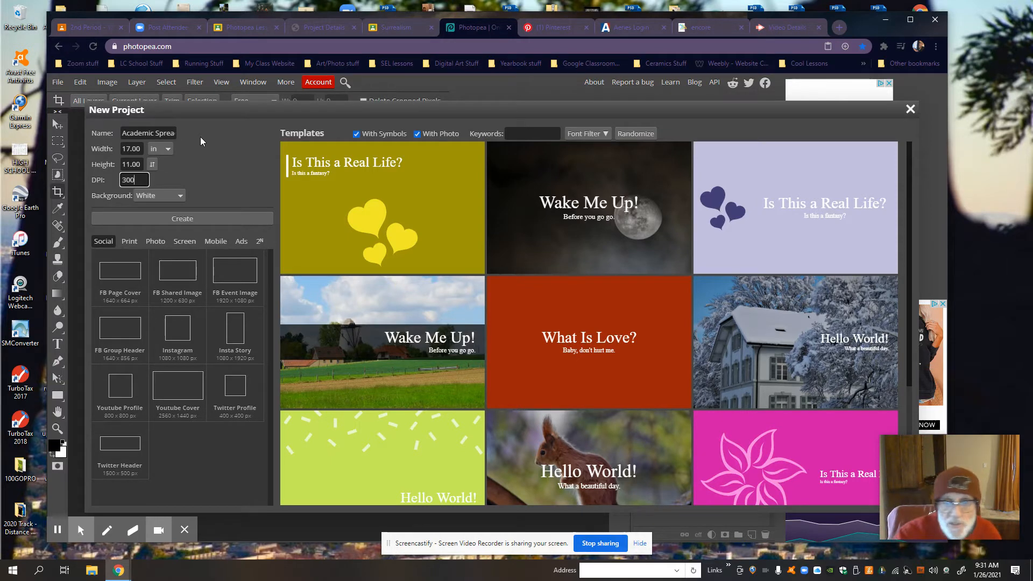
drag(351, 113, 345, 114)
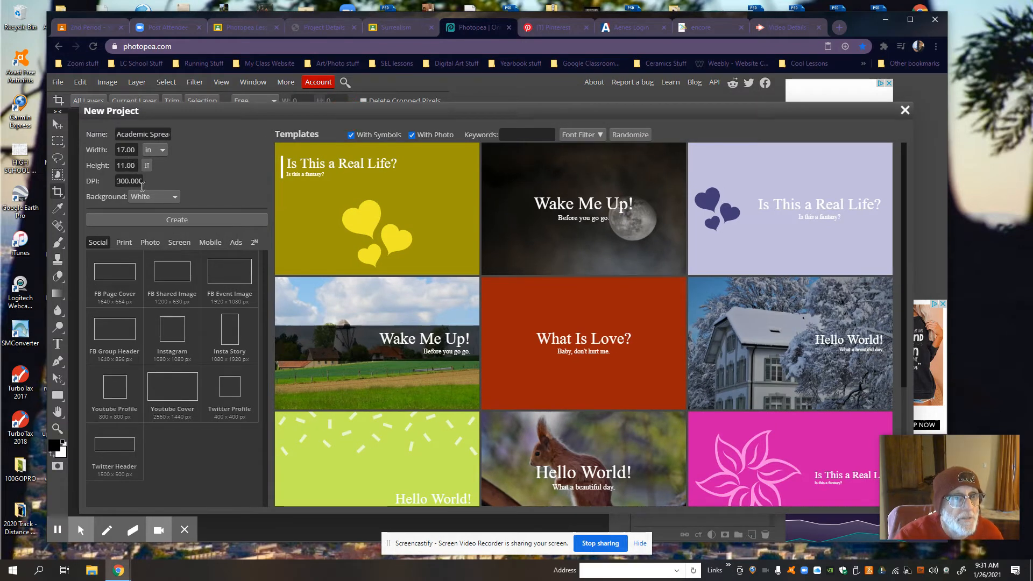
click(199, 218)
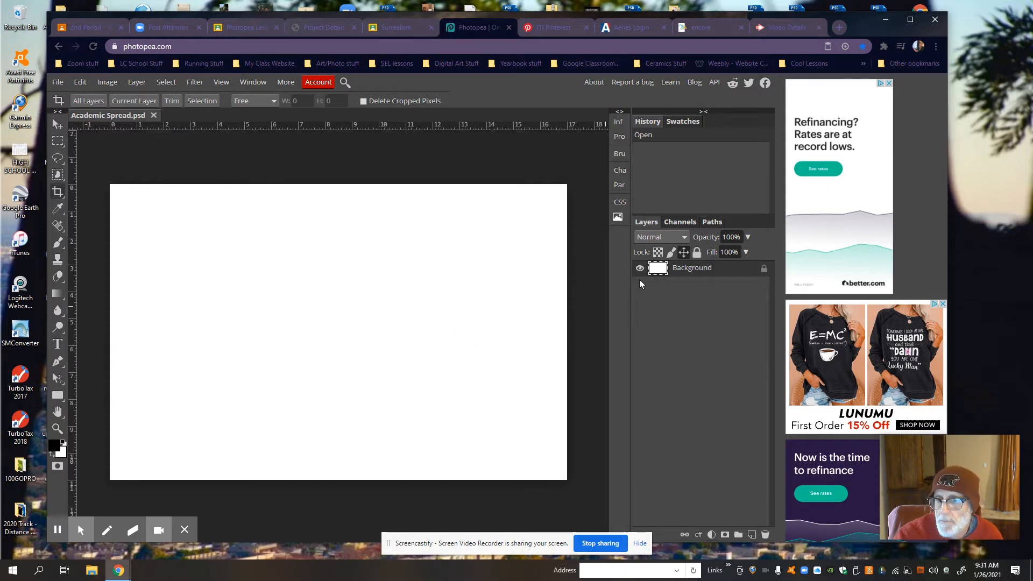
Switch to the Yearbook class in Google Classroom and open alpha spread sample.png from the Alpha Page Sample post.
click(89, 27)
scroll(461, 200, up, 2)
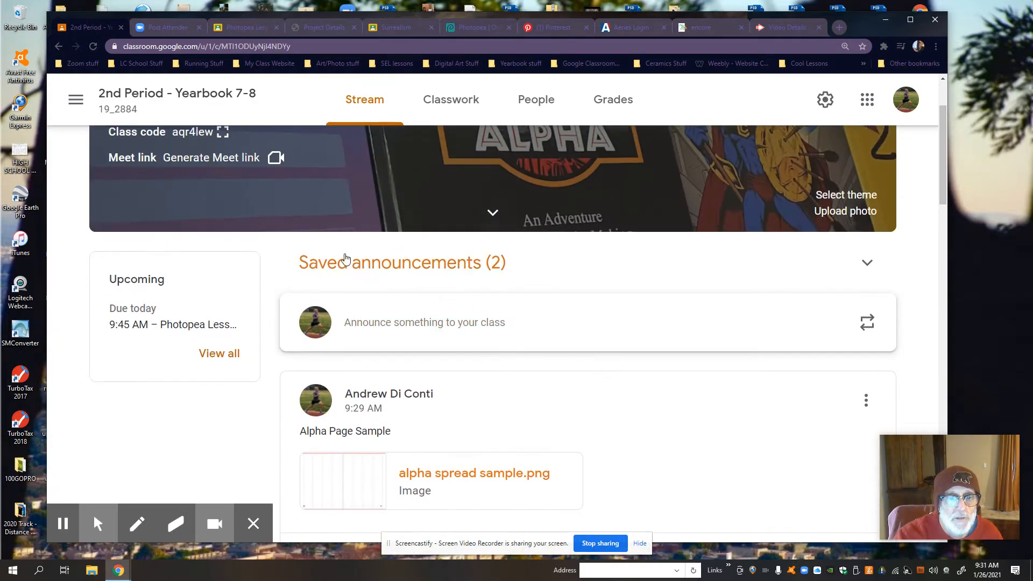
scroll(341, 260, down, 2)
scroll(200, 278, down, 2)
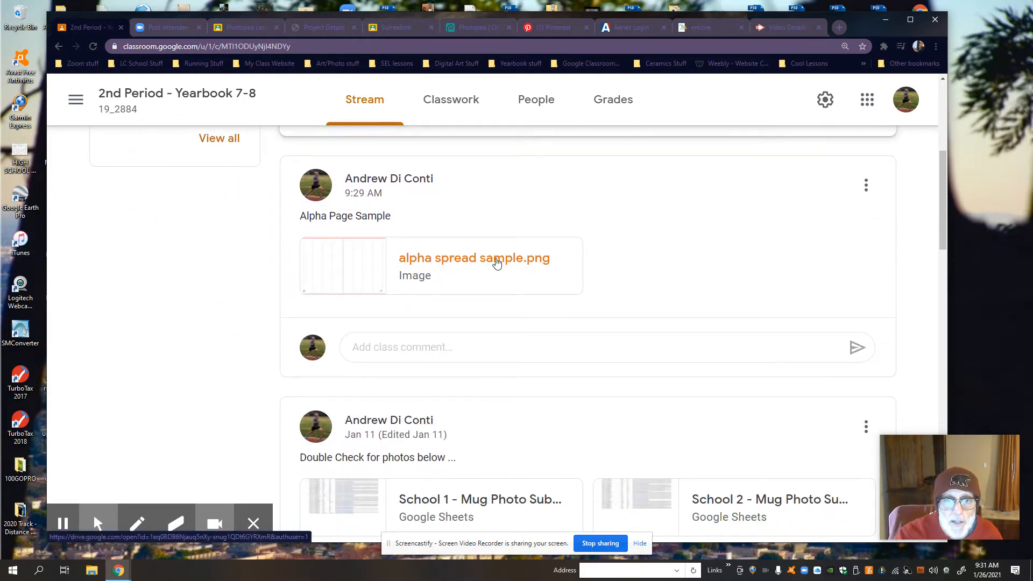
click(496, 261)
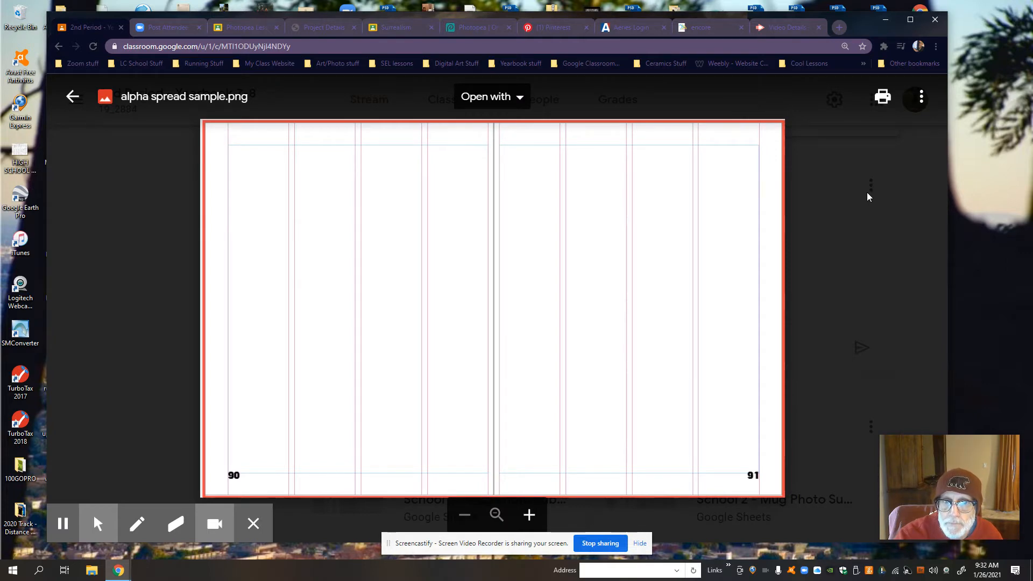
Copy the alpha spread sample image and paste it into the Academic Spread document in Photopea.
click(525, 99)
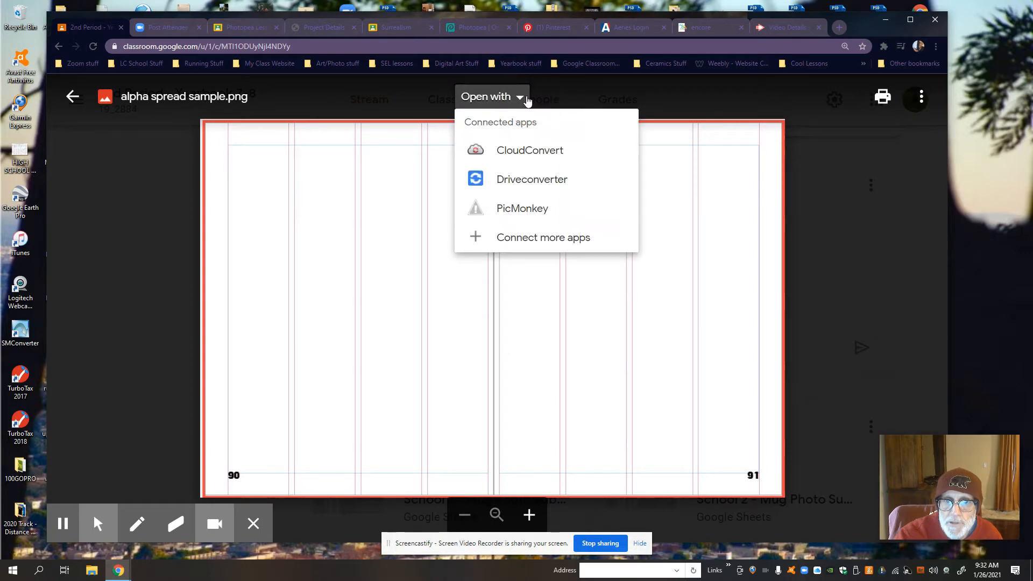
click(915, 151)
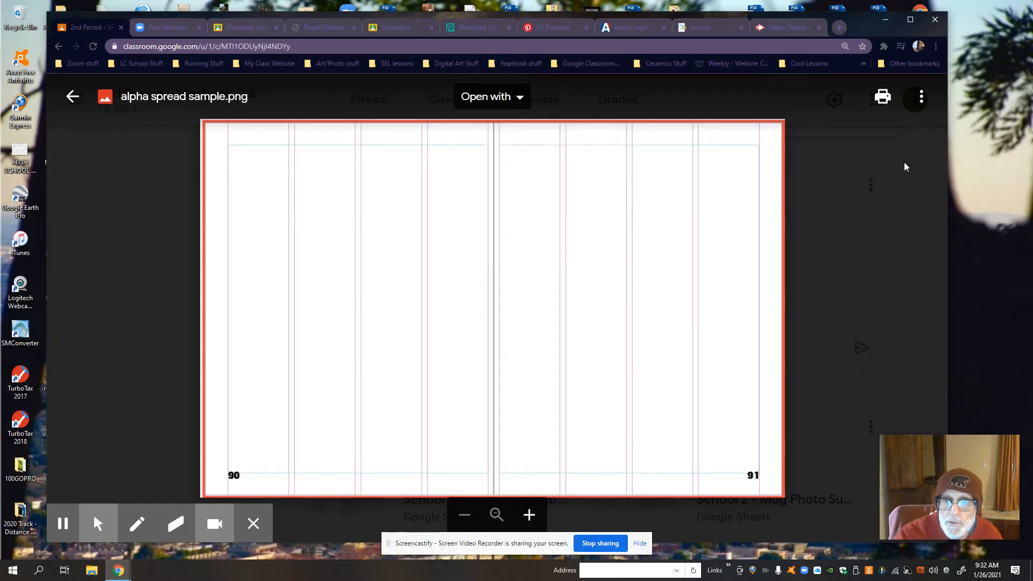
right_click(562, 177)
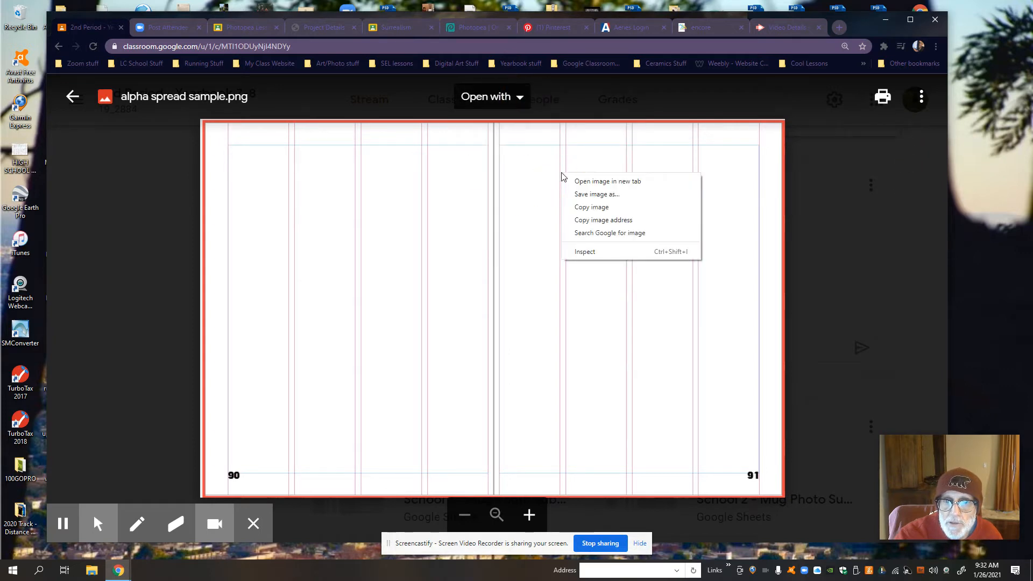
click(590, 208)
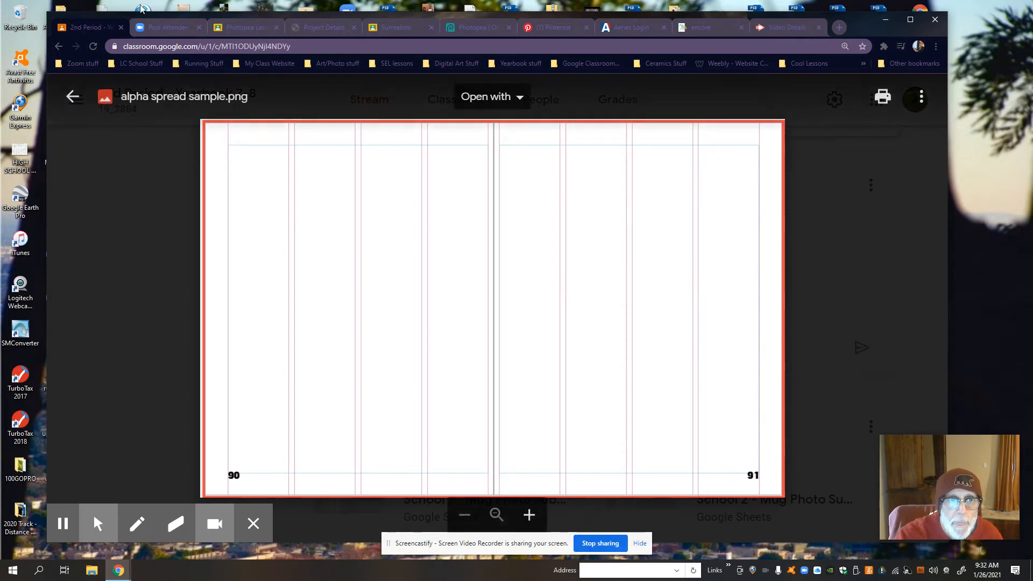
click(467, 22)
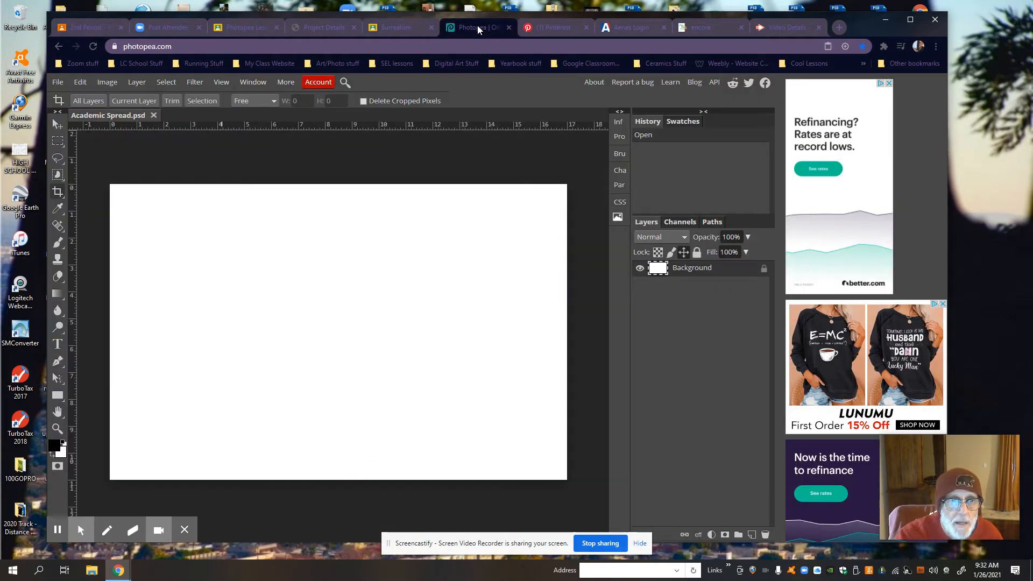
key(ctrl+v)
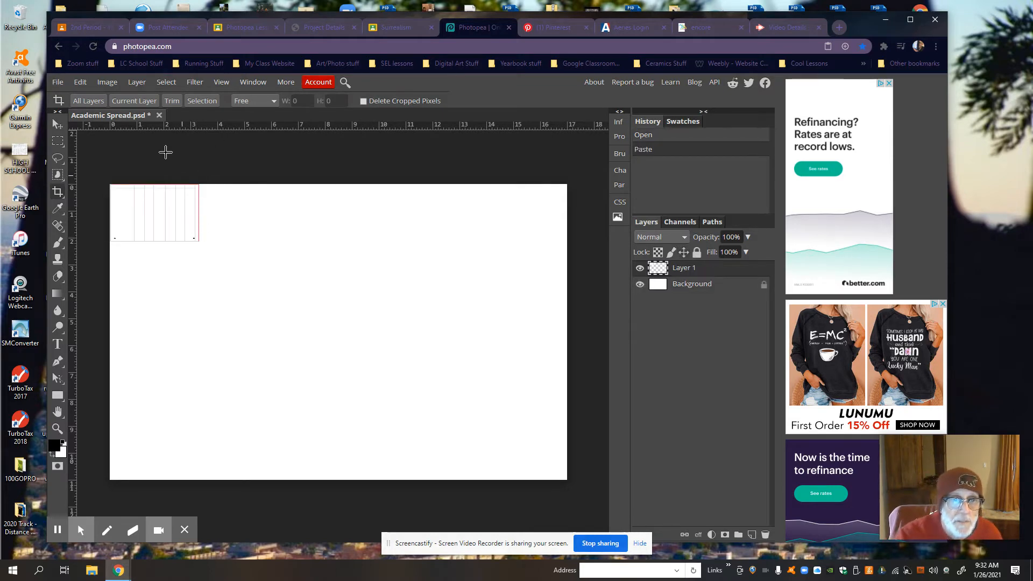
Enlarge the pasted grid layer to about 512% and align it with the page's upper-left corner.
click(57, 124)
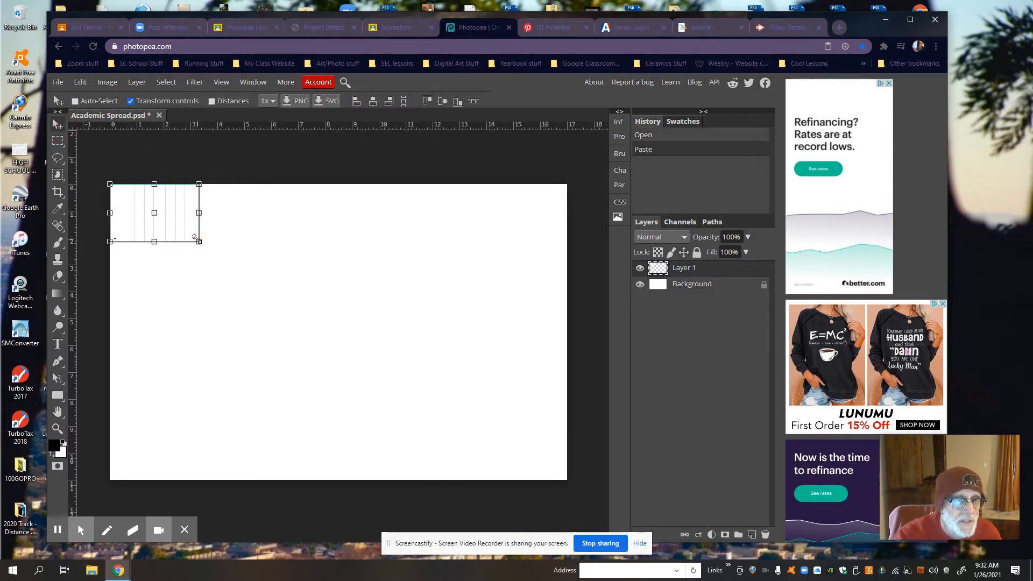
drag(199, 240, 423, 383)
drag(338, 328, 114, 193)
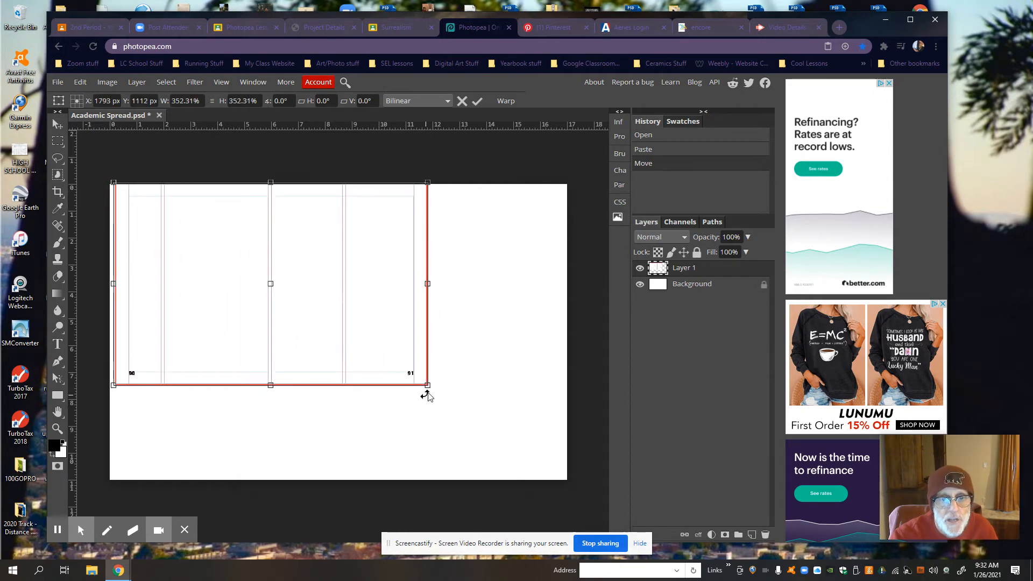
drag(427, 385, 564, 497)
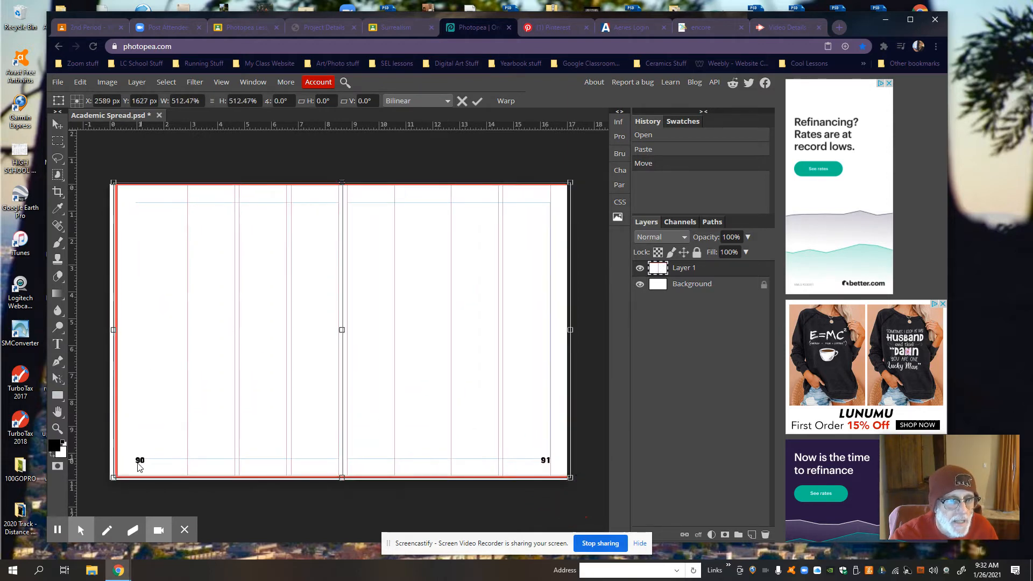
Fine-tune the grid layer's corners to a scale of about 517% so it covers the page, and apply the transform.
drag(113, 478, 106, 471)
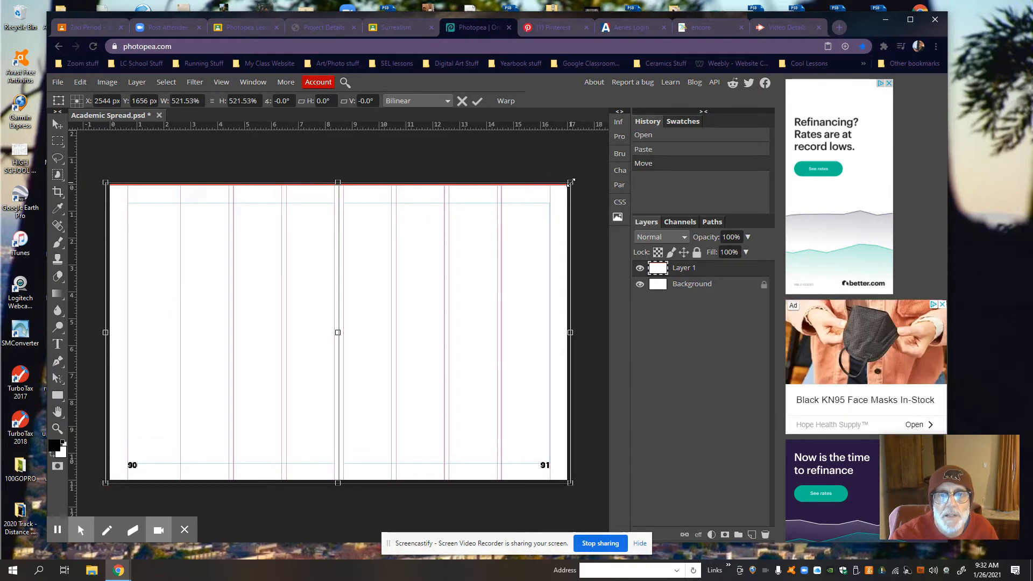
drag(568, 181, 569, 176)
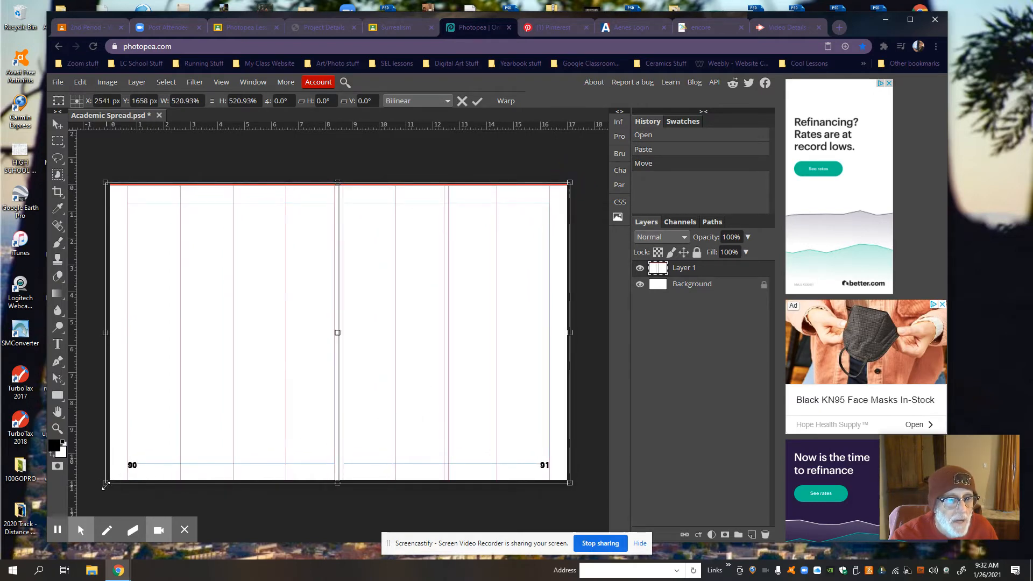
drag(106, 485, 107, 482)
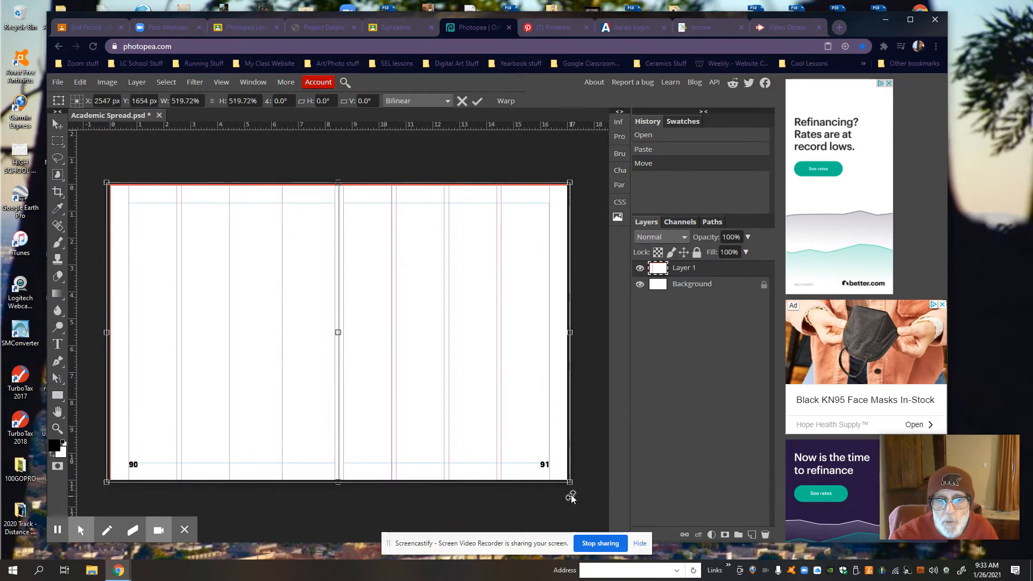
drag(570, 482, 568, 484)
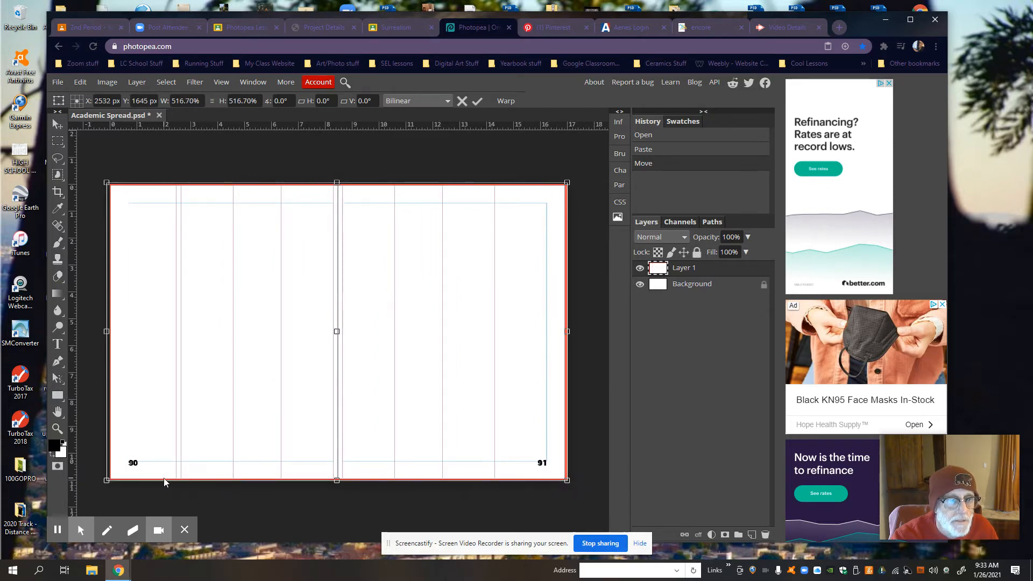
click(709, 277)
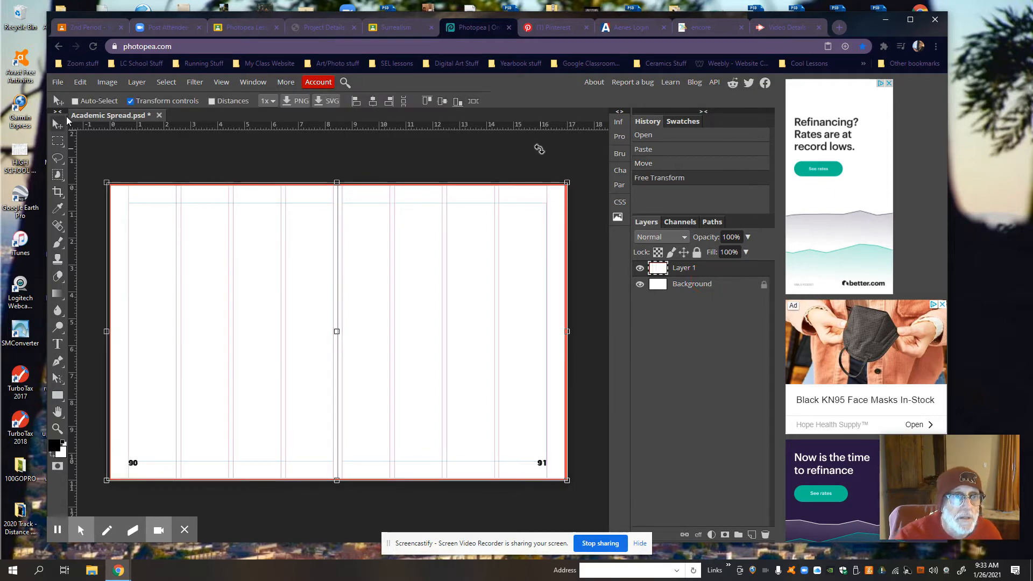
Turn off the transform controls and nudge the grid layer so its red border sits evenly along the page edges.
click(130, 101)
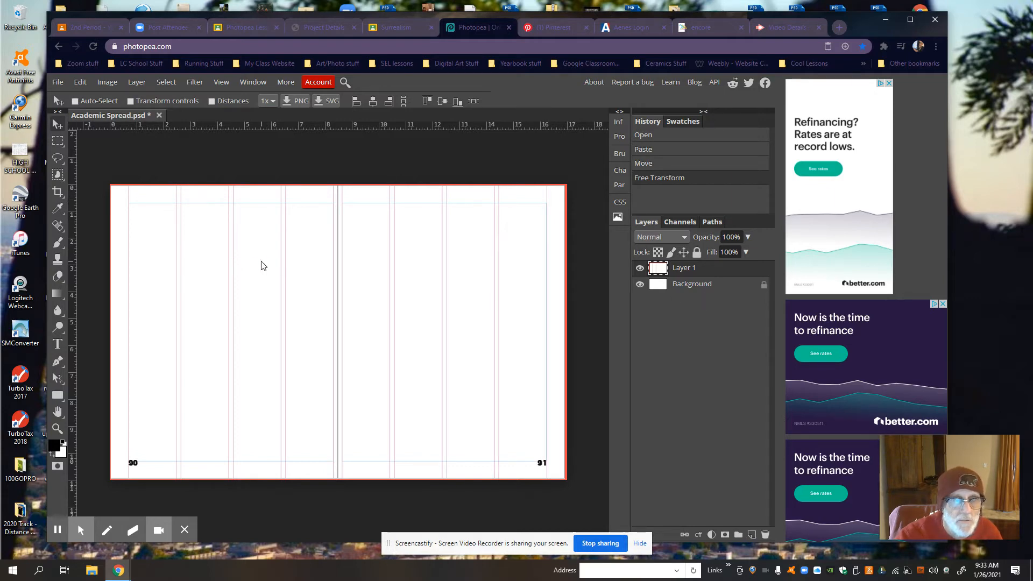
drag(221, 252, 223, 253)
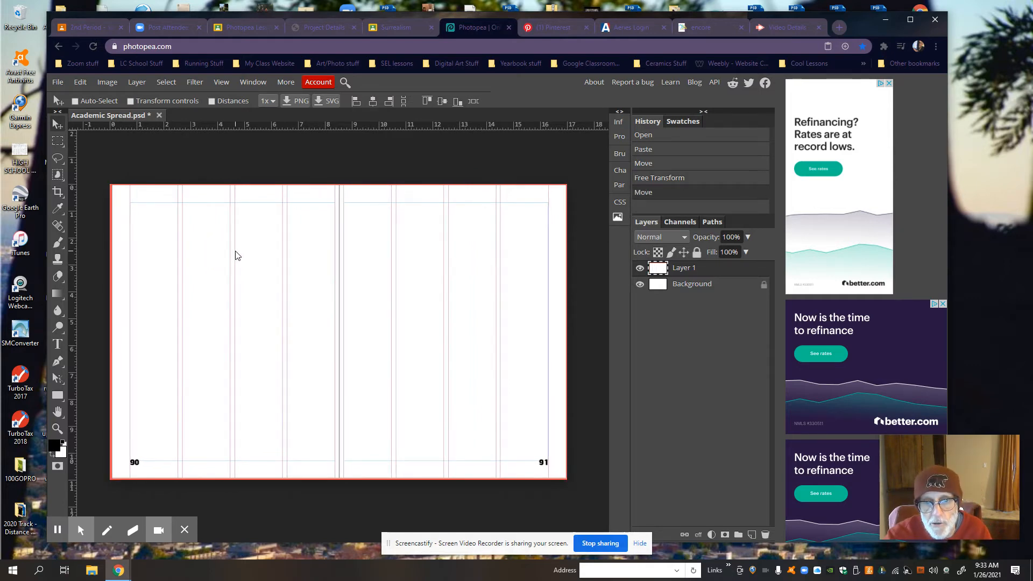
drag(236, 251, 234, 251)
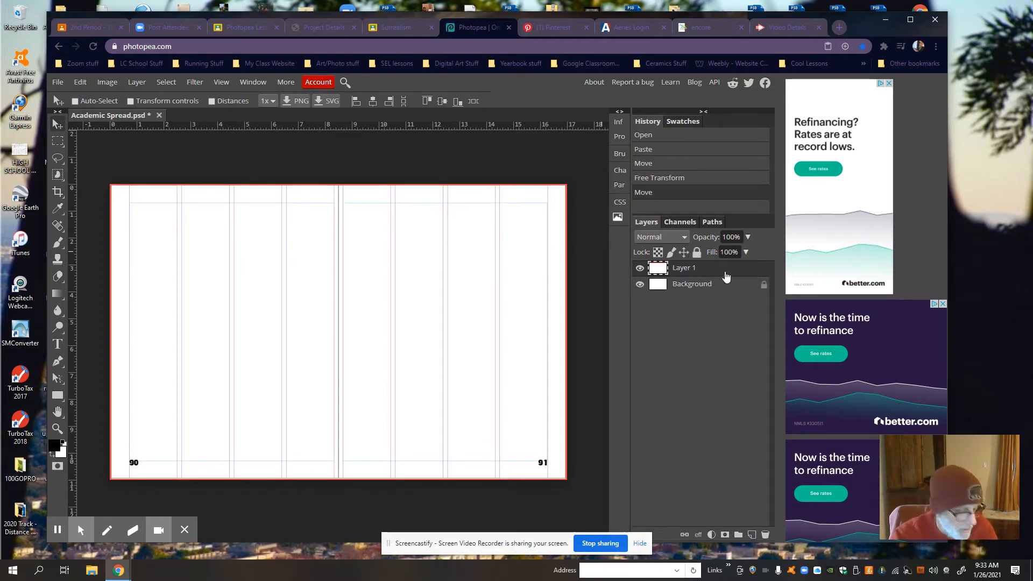
key(ctrl)
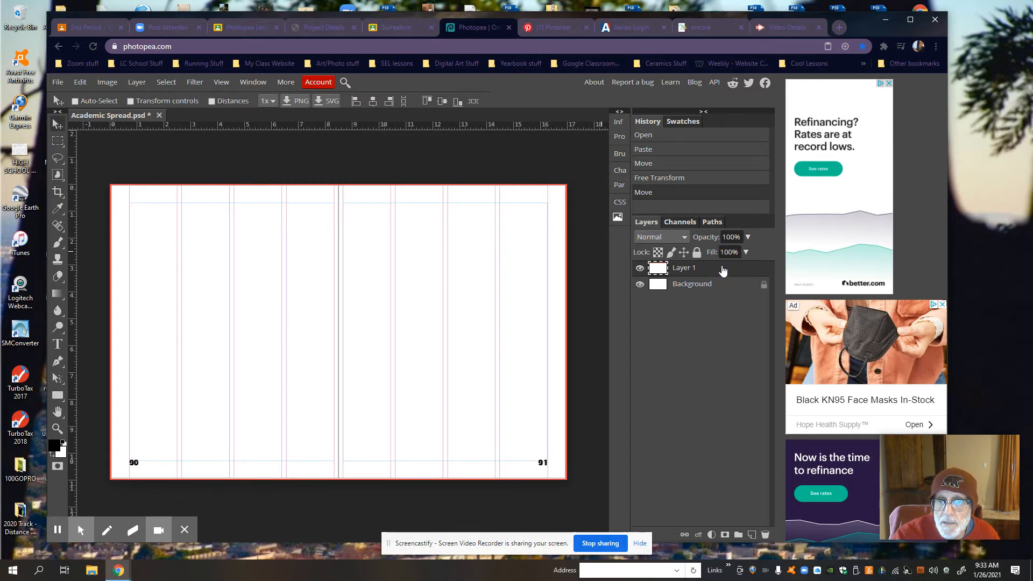
key(ctrl)
click(733, 293)
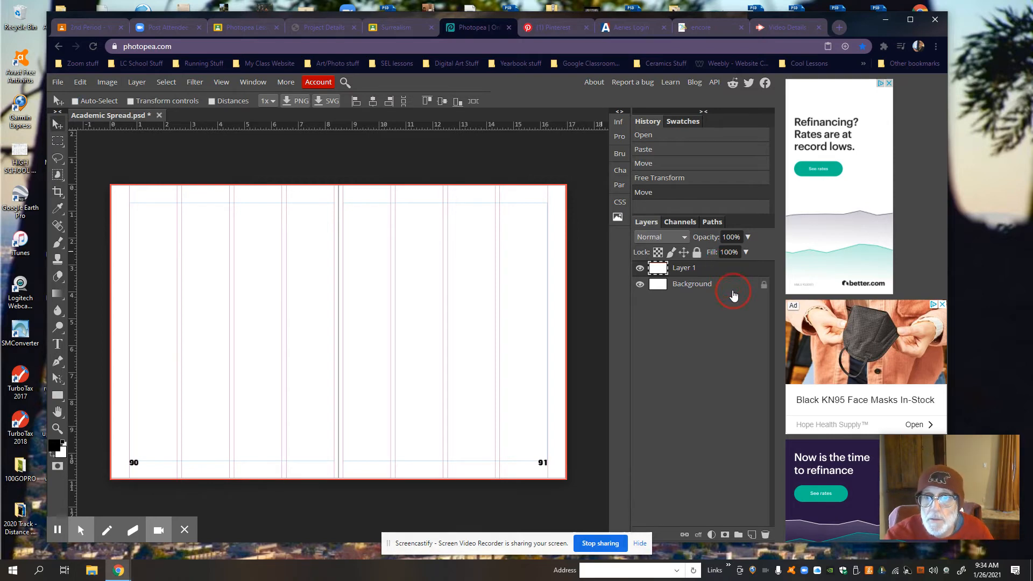
click(722, 279)
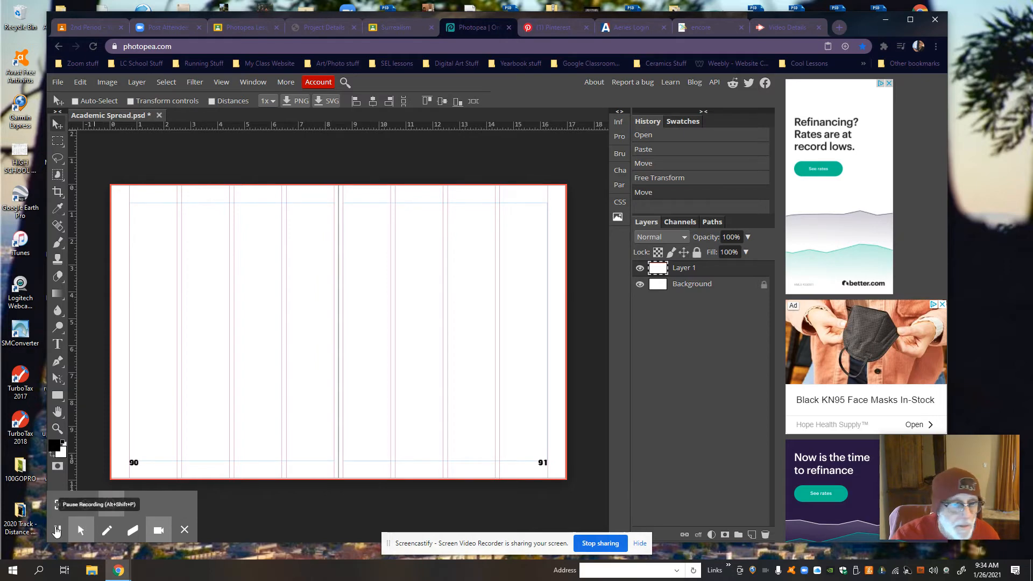
click(56, 530)
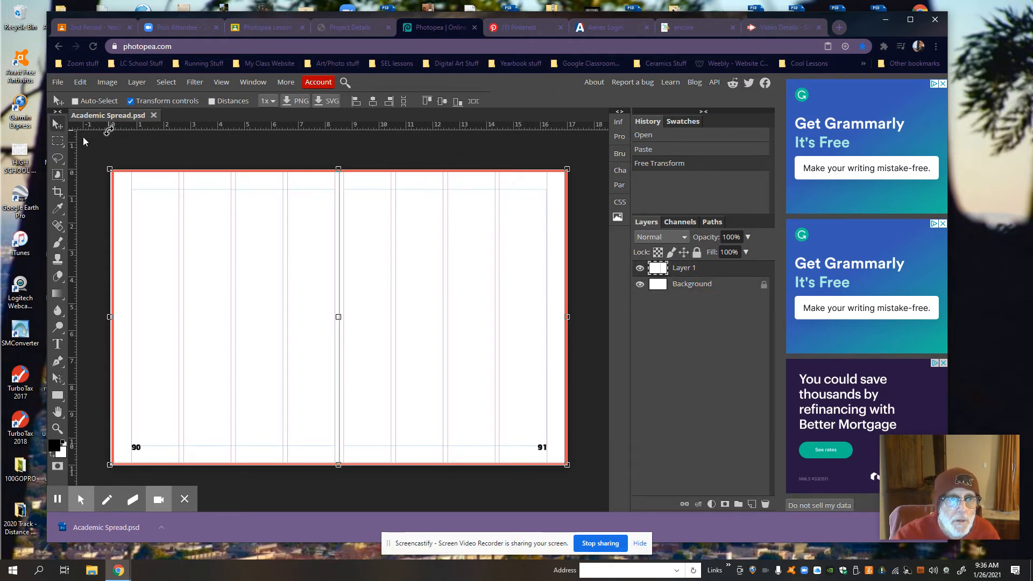
Lock the grid layer completely and add a new empty layer above it.
click(697, 252)
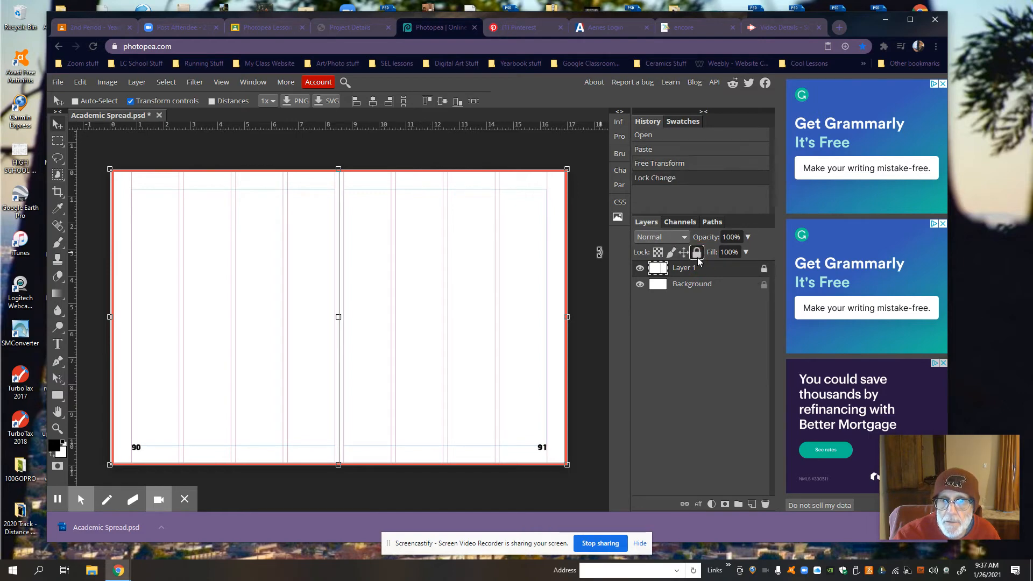
click(753, 506)
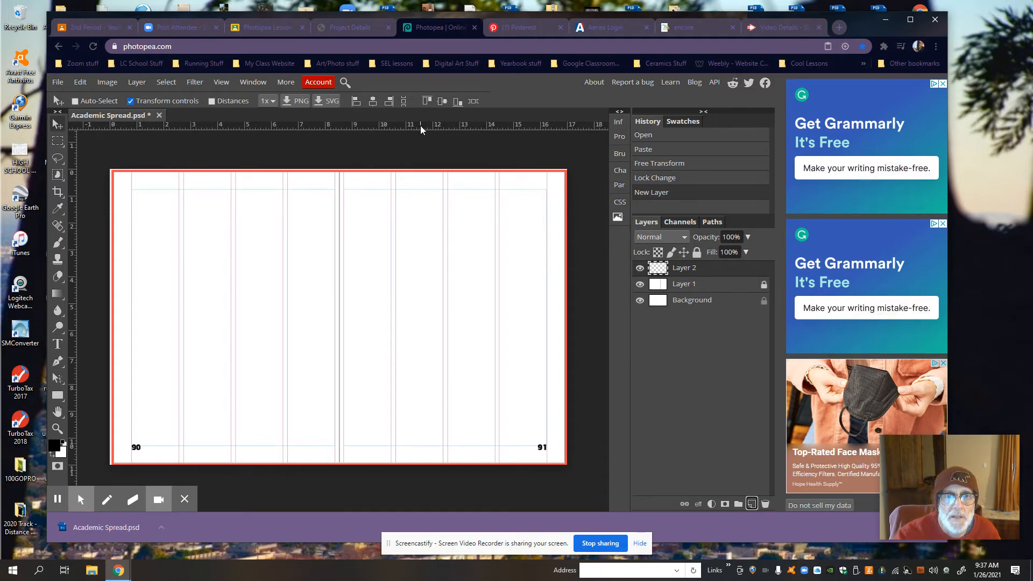
Place guides on the grid's top, bottom, right and left margin lines and along the centre fold, aligning the left one exactly with its margin.
drag(422, 129, 438, 189)
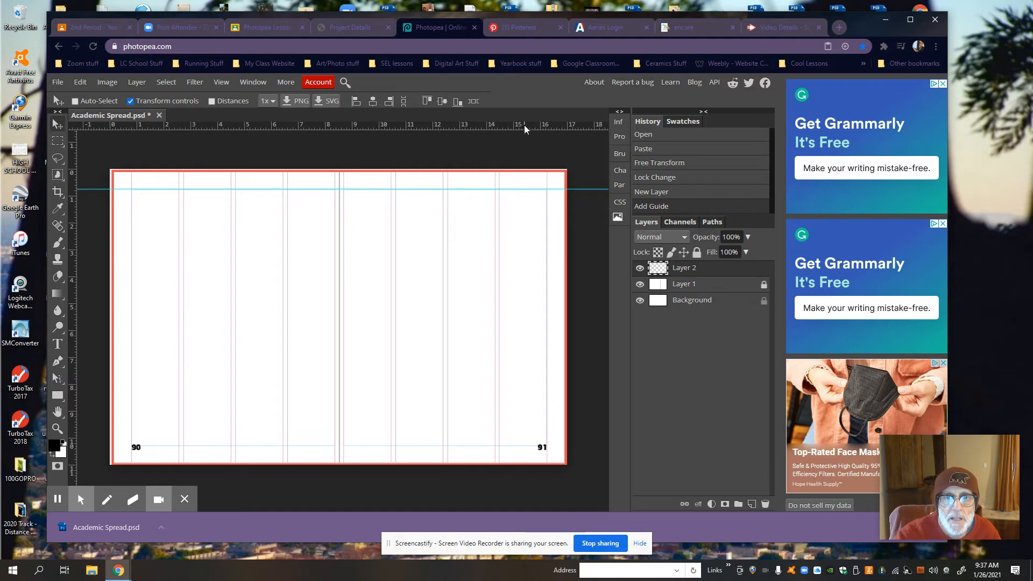
drag(526, 135, 521, 449)
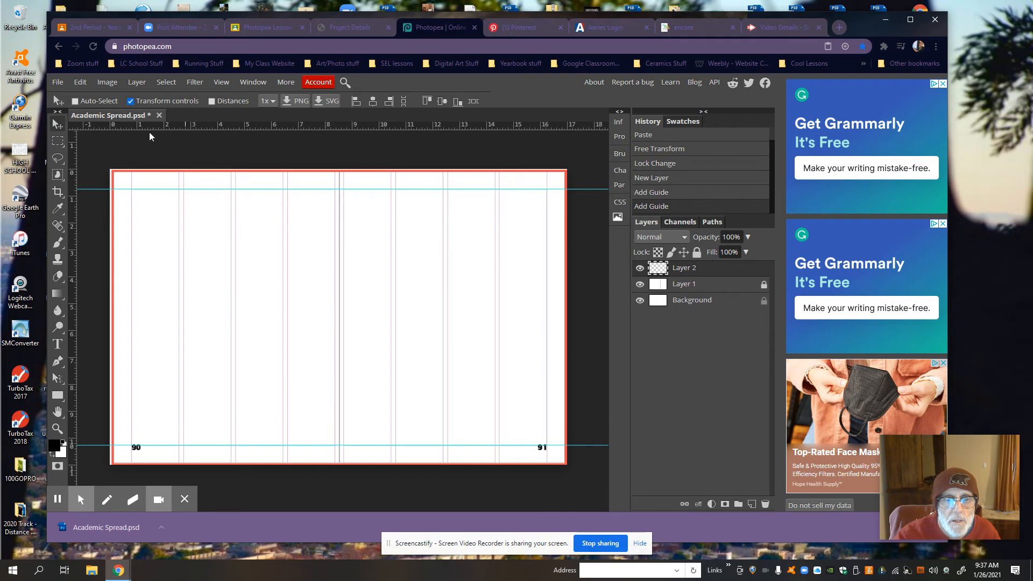
drag(73, 265, 548, 300)
drag(73, 316, 129, 263)
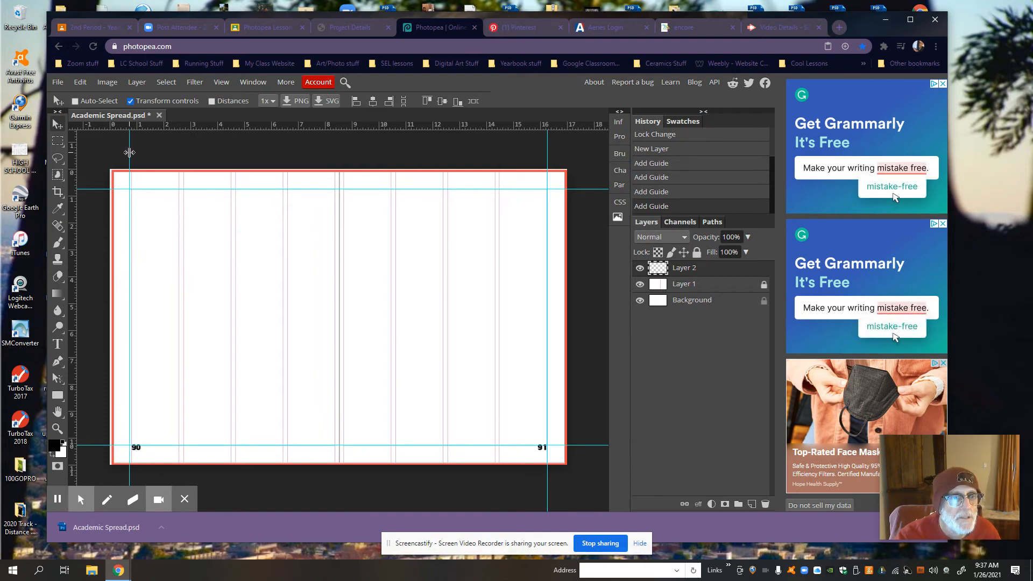
drag(129, 152, 130, 158)
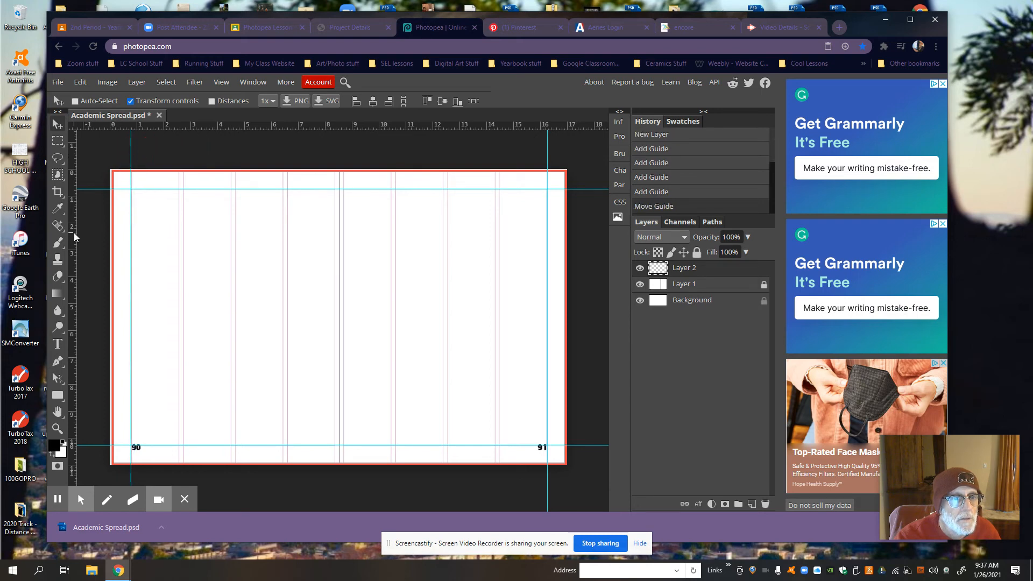
drag(77, 238, 340, 201)
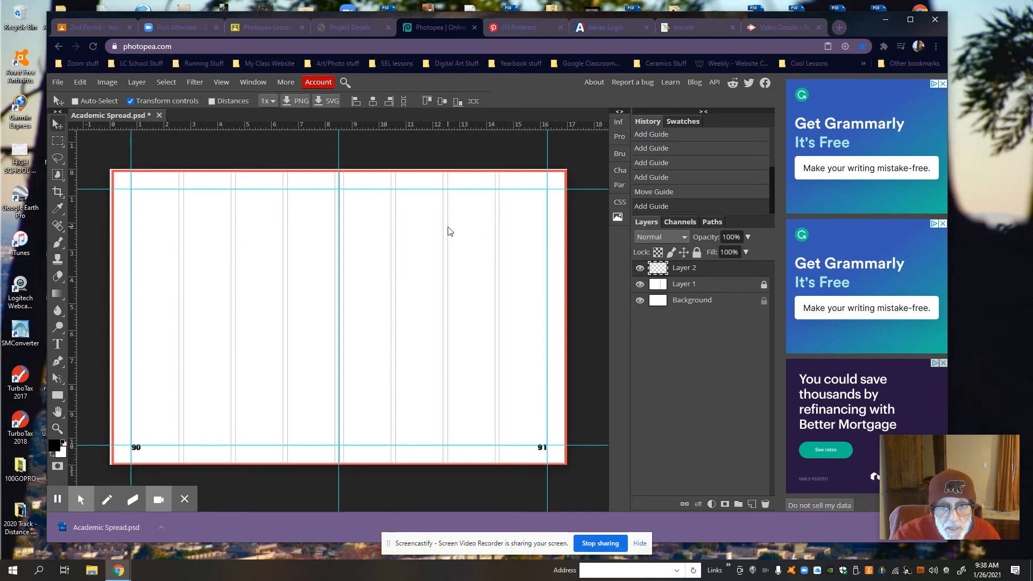
click(221, 82)
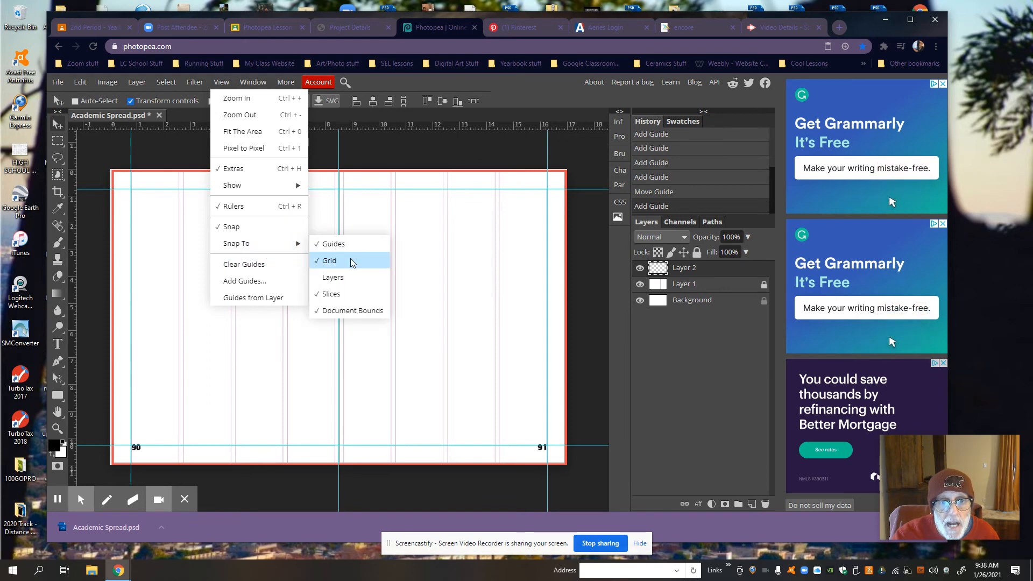
click(540, 88)
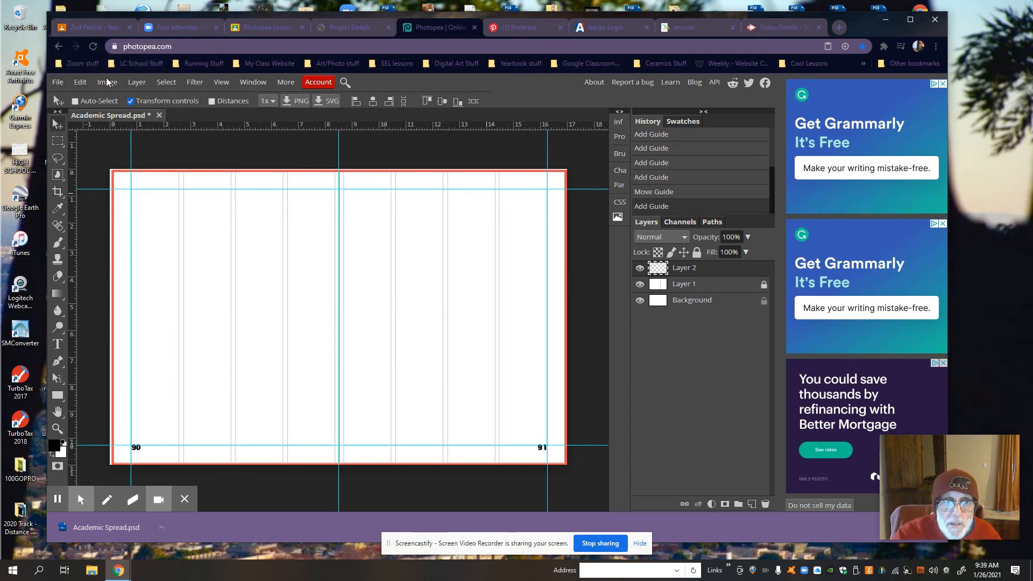
Save the document as a PSD in Downloads, replacing the existing Academic Spread file.
click(58, 82)
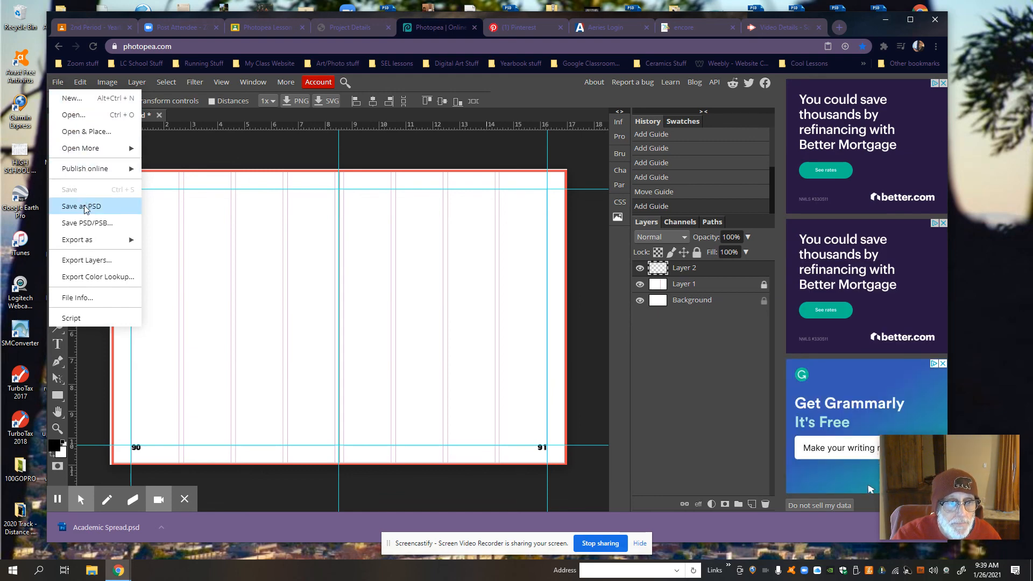
mouse_move(130, 240)
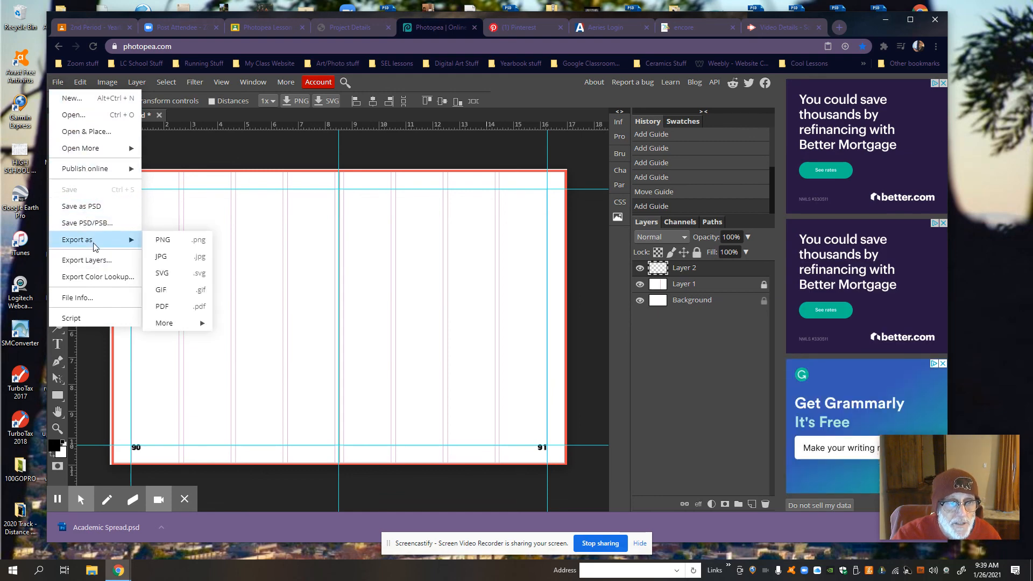
click(92, 210)
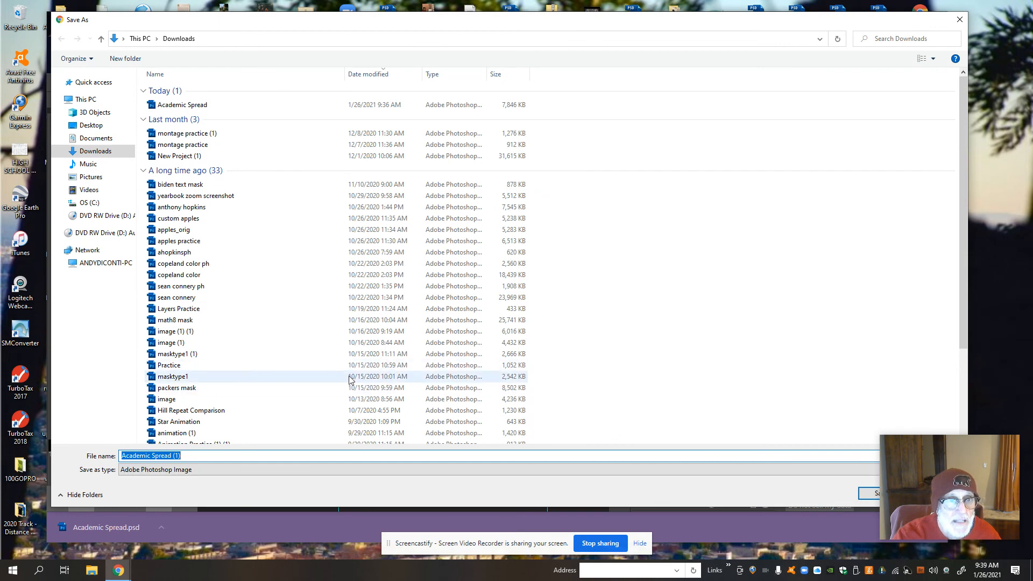
click(160, 107)
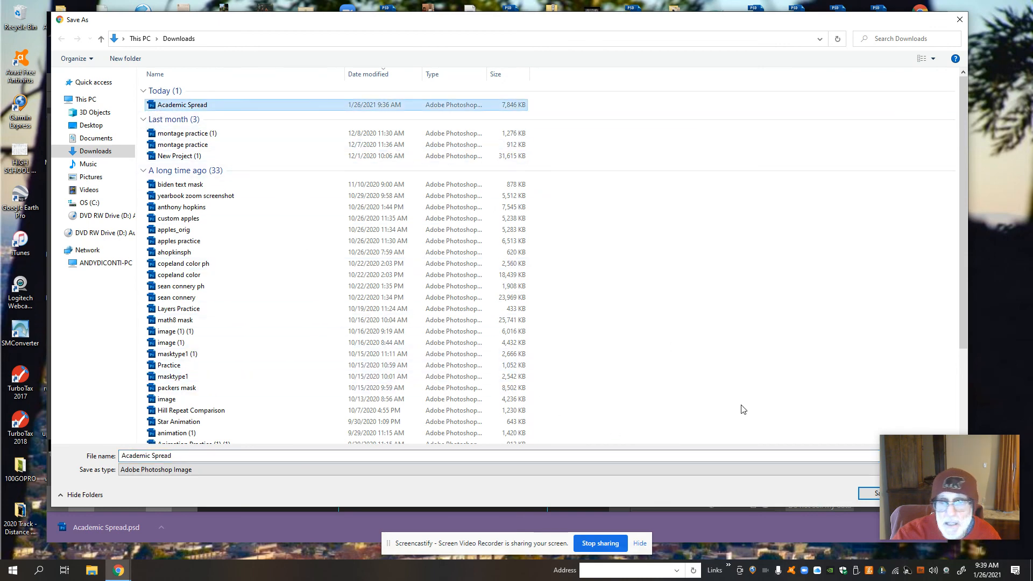
click(871, 494)
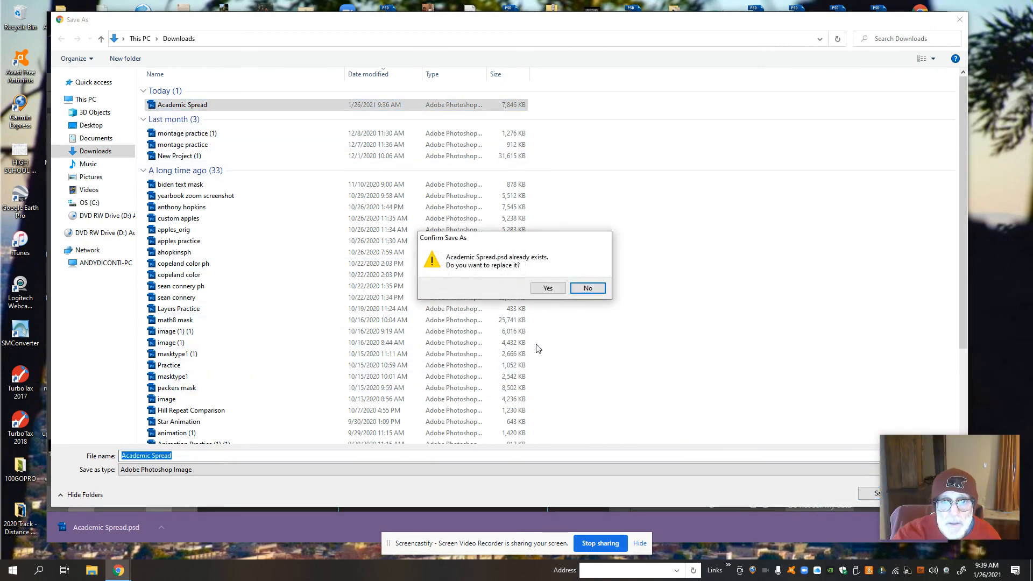
click(548, 288)
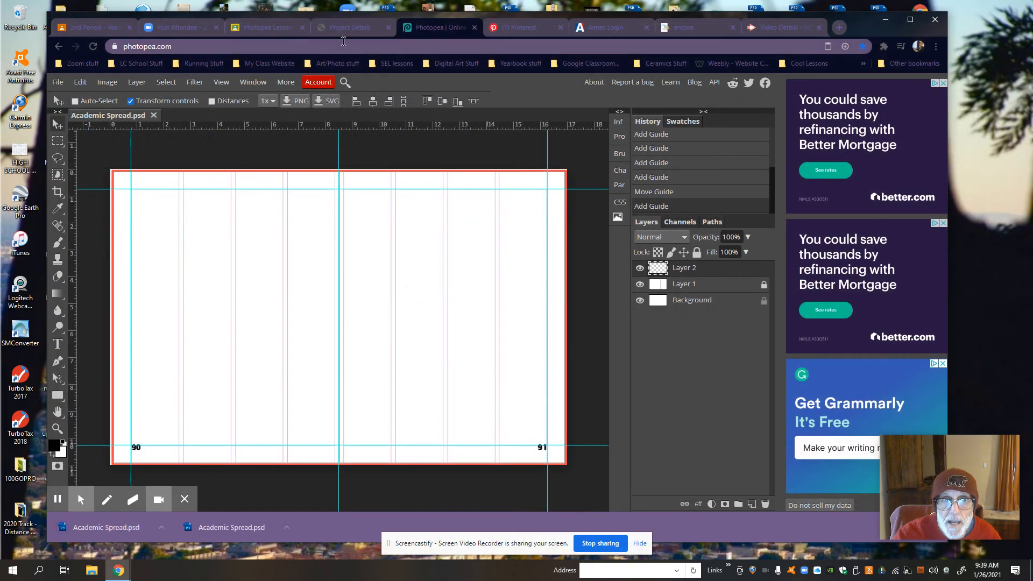